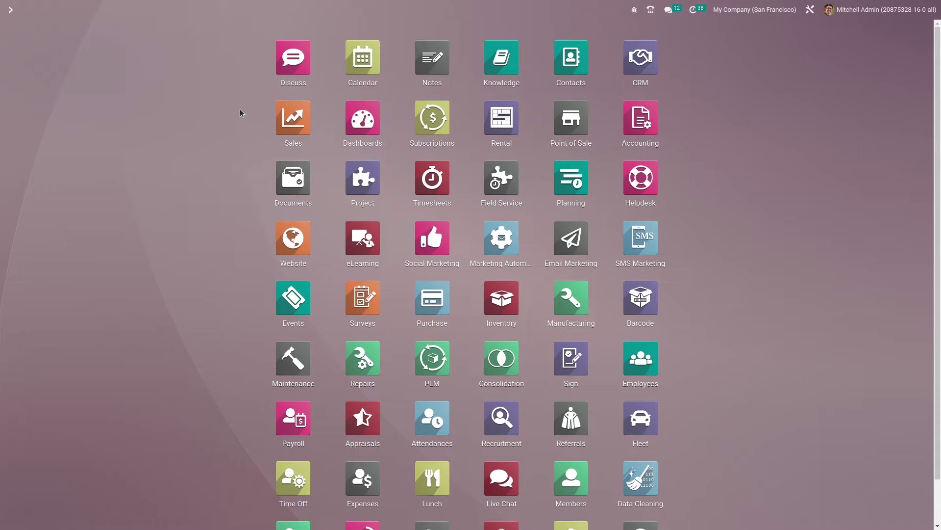
Step: Open the Discuss app by searching 'dis' from the Odoo home menu
type("dis")
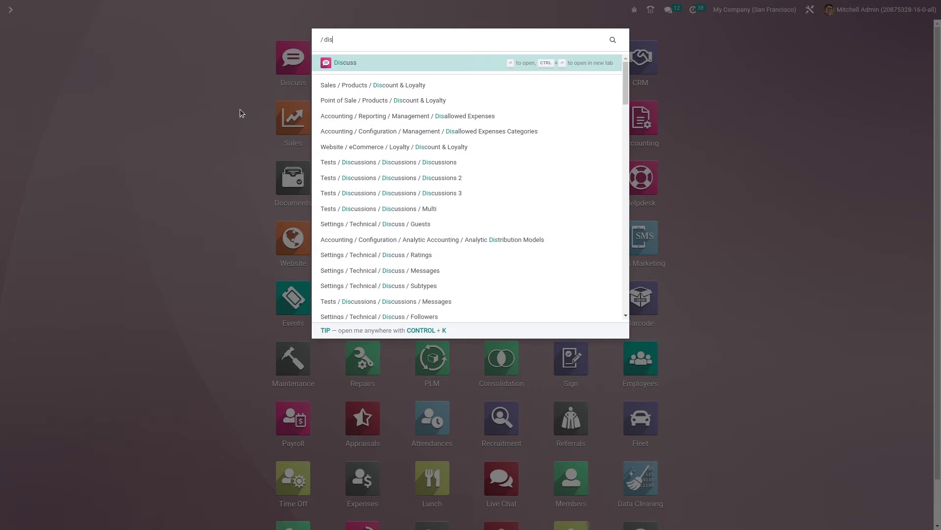
key("Return")
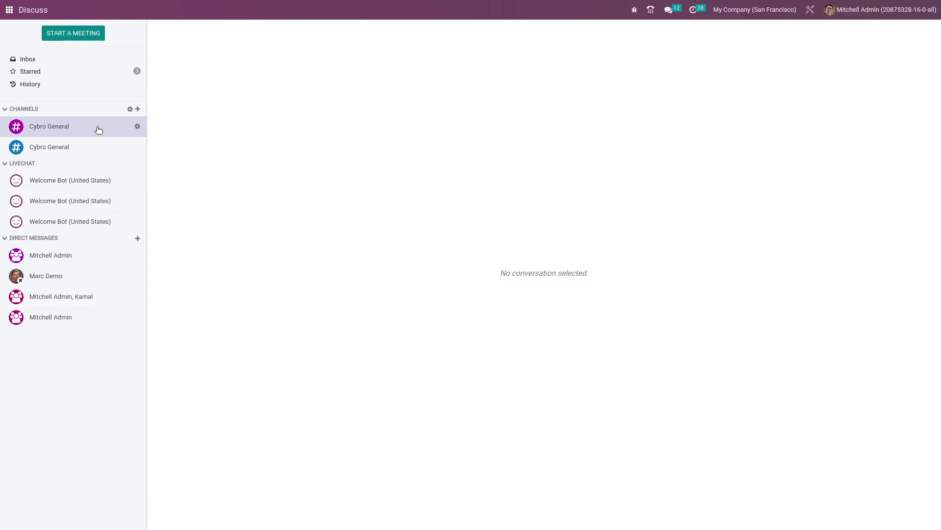
Step: Create a new channel called #Meetings from the + beside CHANNELS
left_click(139, 109)
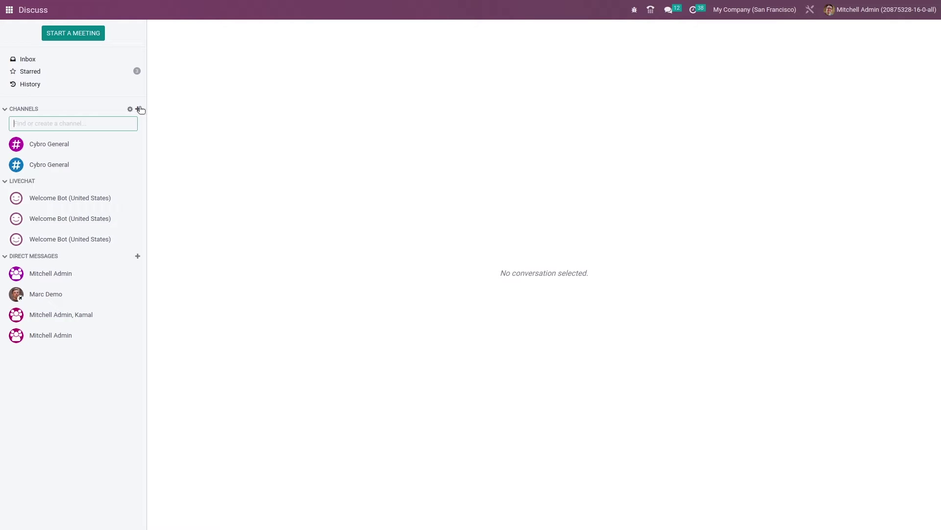
type("Meet")
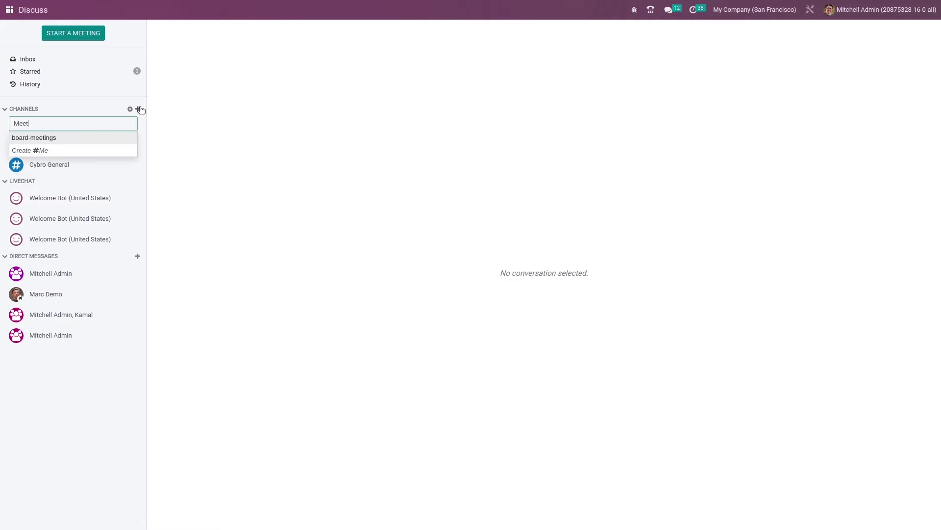
type("ings")
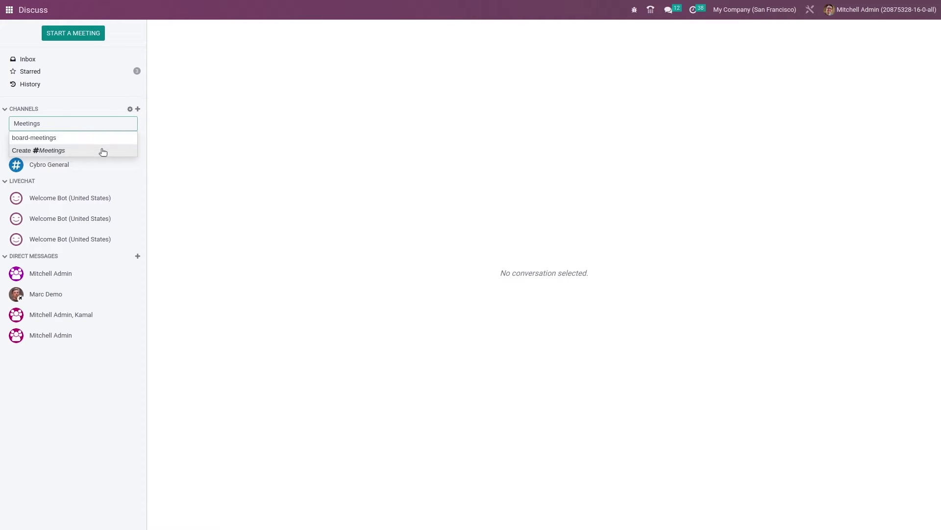
left_click(103, 150)
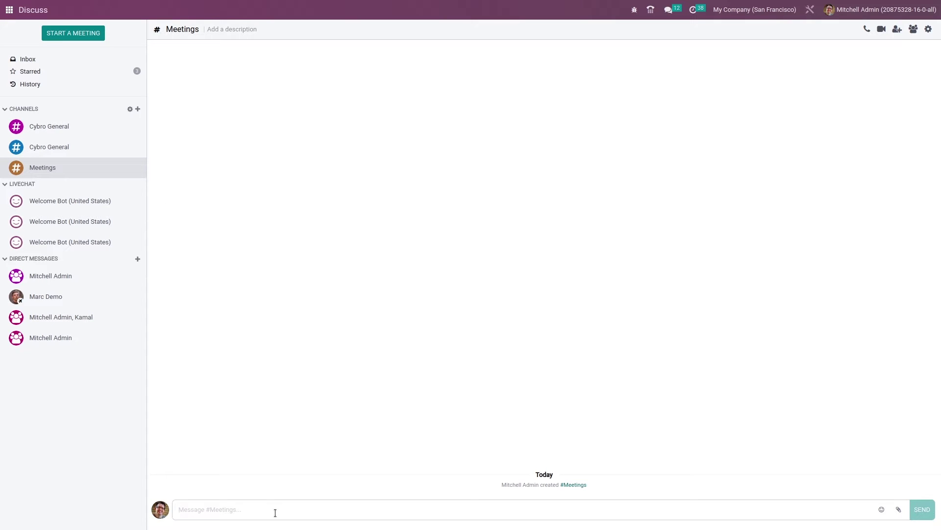
Step: Post 'hi' in Meetings and react to it with the 😁 emoji
type("hi")
key("Return")
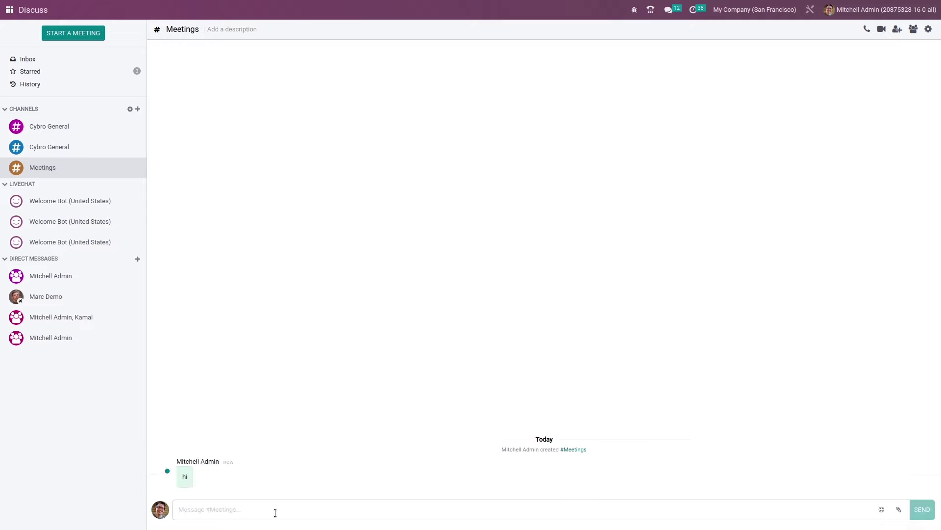
mouse_move(208, 480)
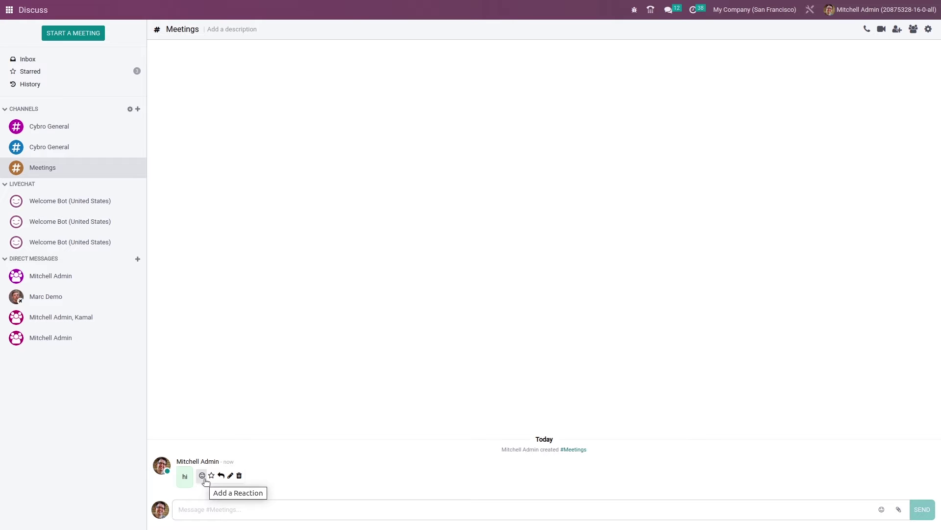
left_click(202, 476)
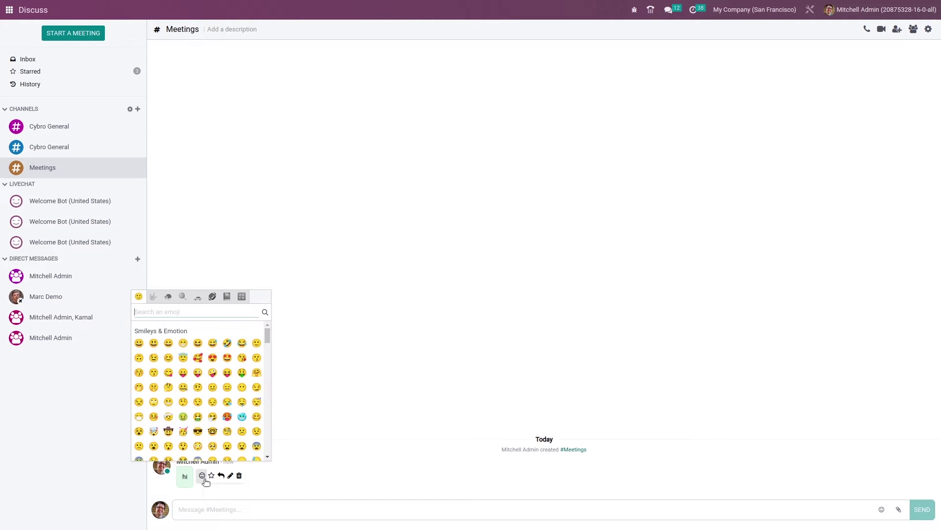
left_click(183, 342)
Step: Star the 'hi' message, then clear the Starred mailbox with Unstar All
mouse_move(206, 473)
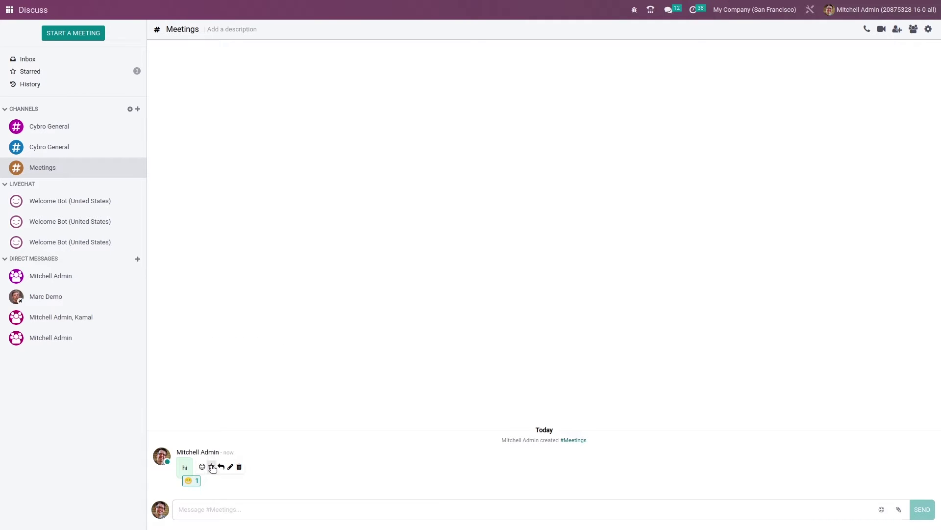
left_click(211, 467)
left_click(119, 71)
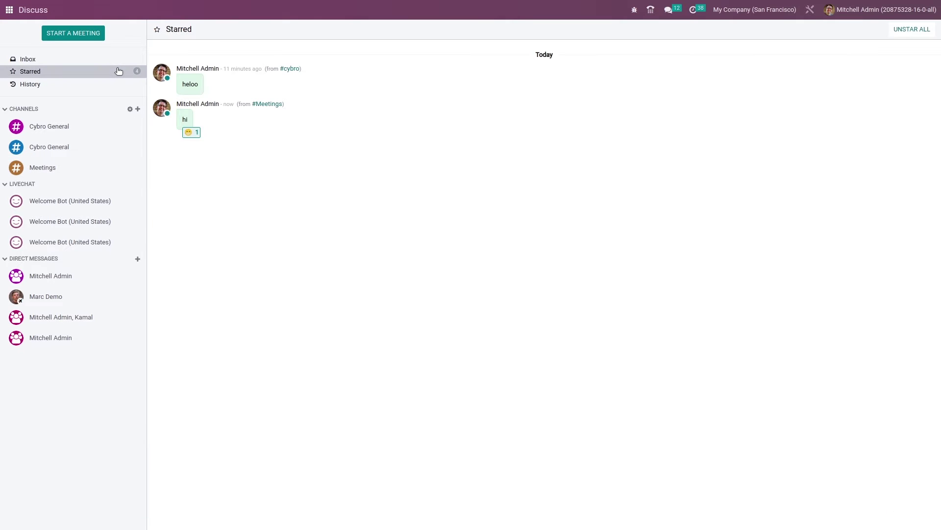
mouse_move(226, 102)
left_click(904, 36)
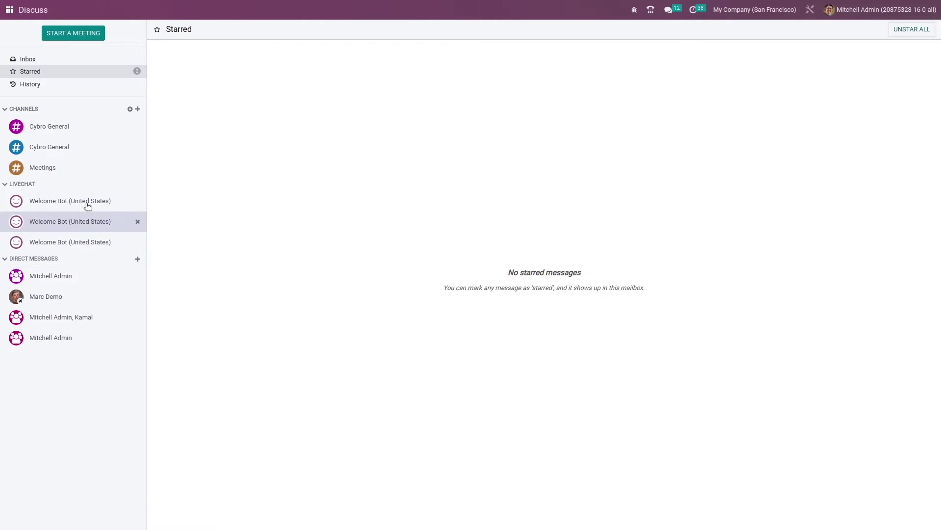
Step: Back in Meetings, reply 'hello' to the 'hi' message, then delete 'hi'
left_click(84, 169)
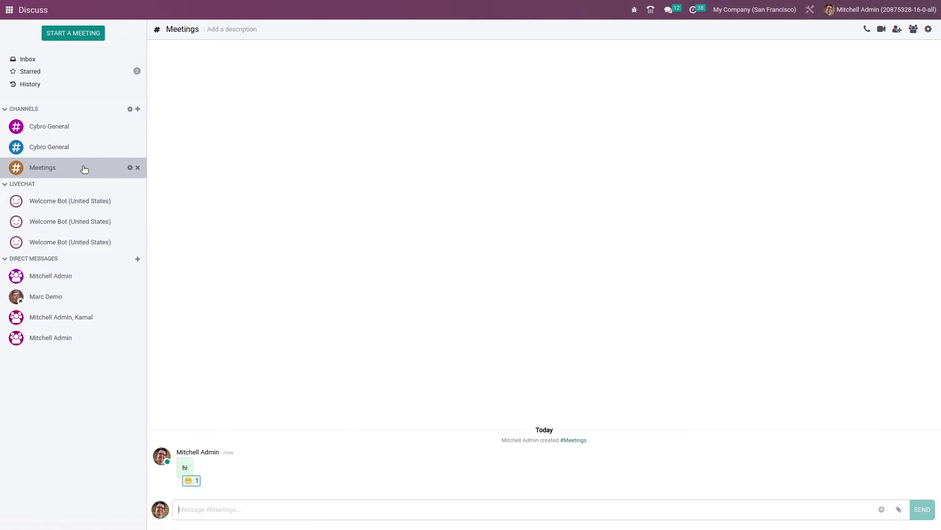
mouse_move(220, 455)
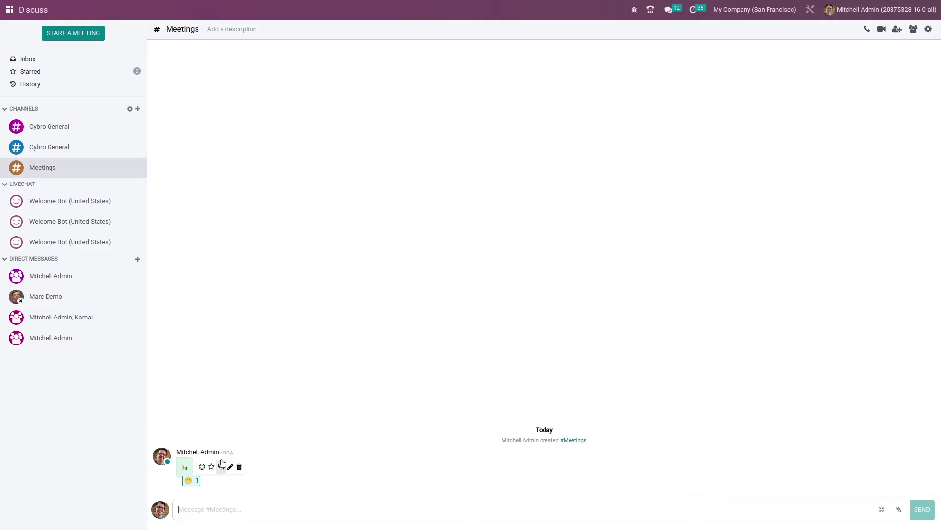
left_click(221, 466)
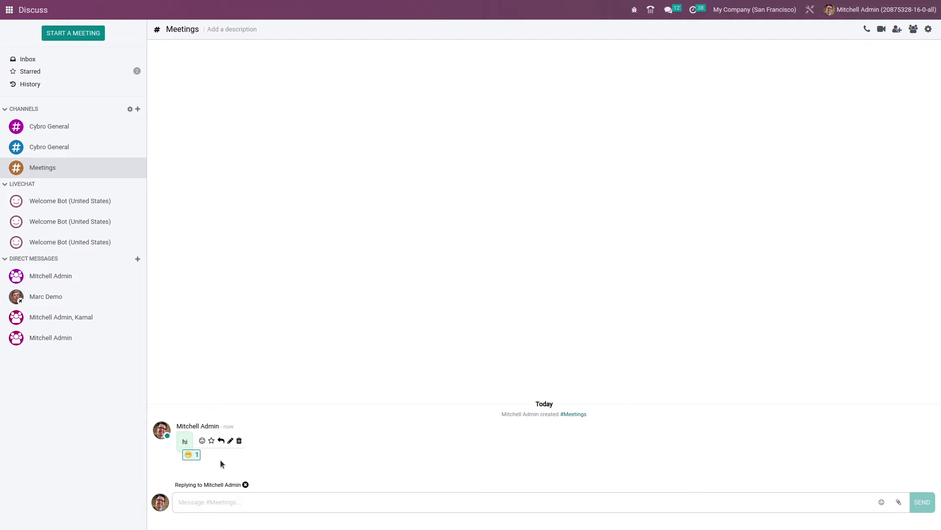
type("hello")
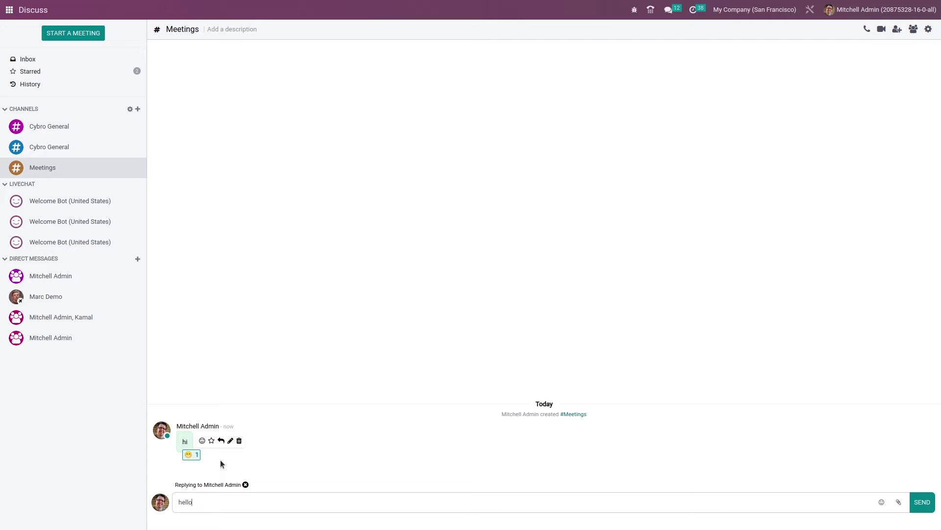
key("Return")
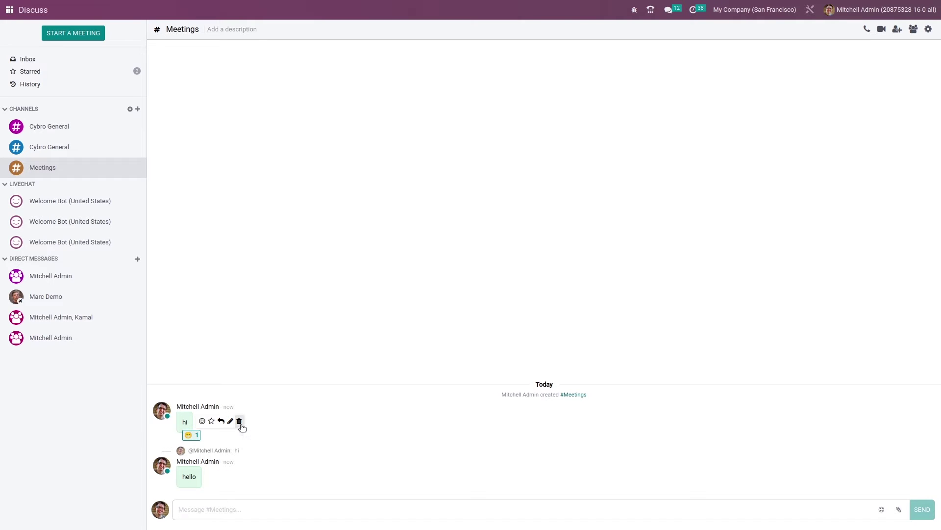
left_click(240, 421)
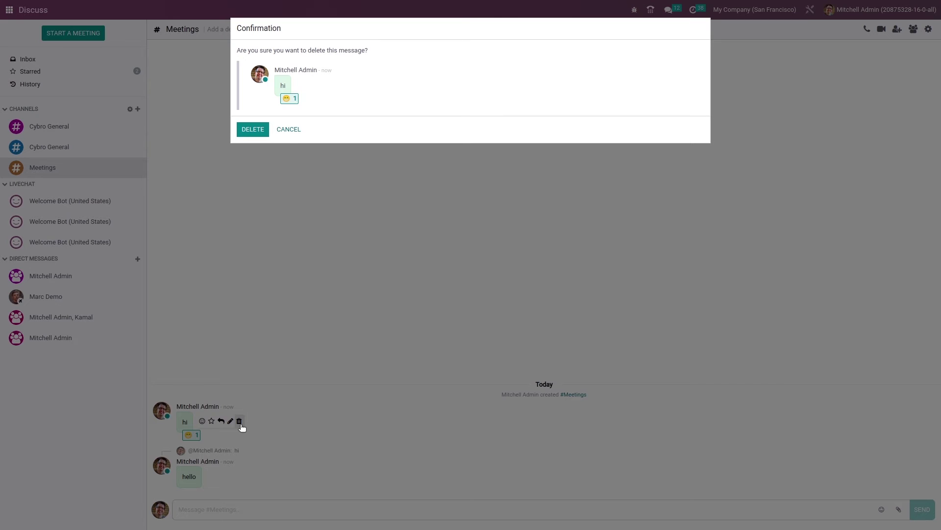
left_click(252, 129)
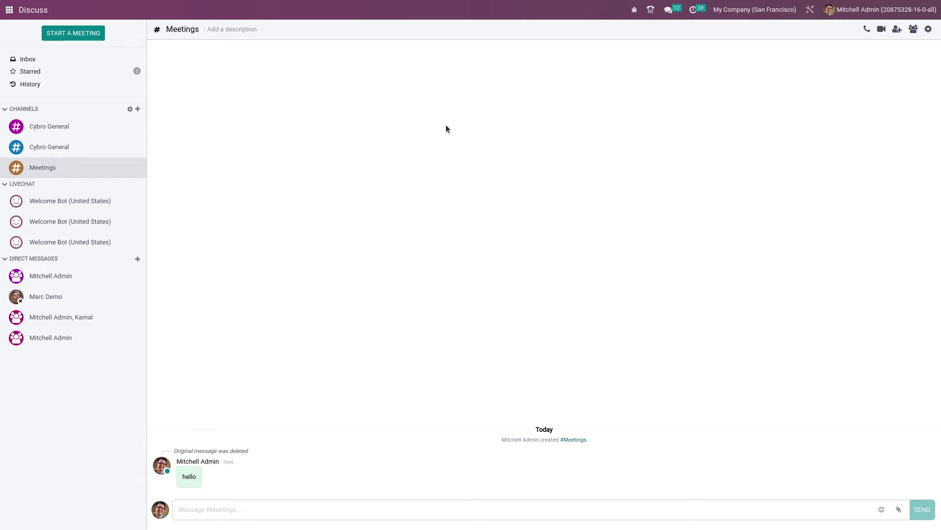
Step: Invite Marc Demo to Meetings, copying the invitation link, and show the member list
left_click(896, 29)
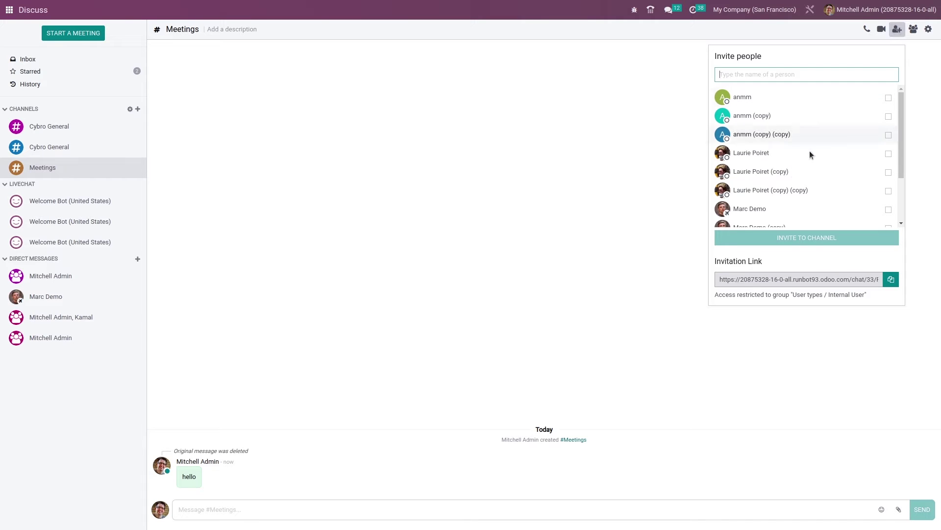
left_click(889, 210)
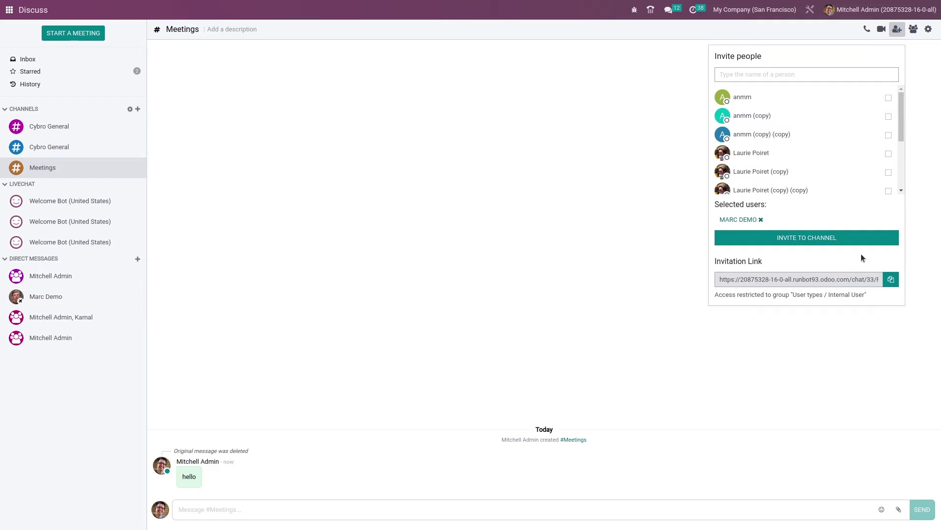
left_click(821, 280)
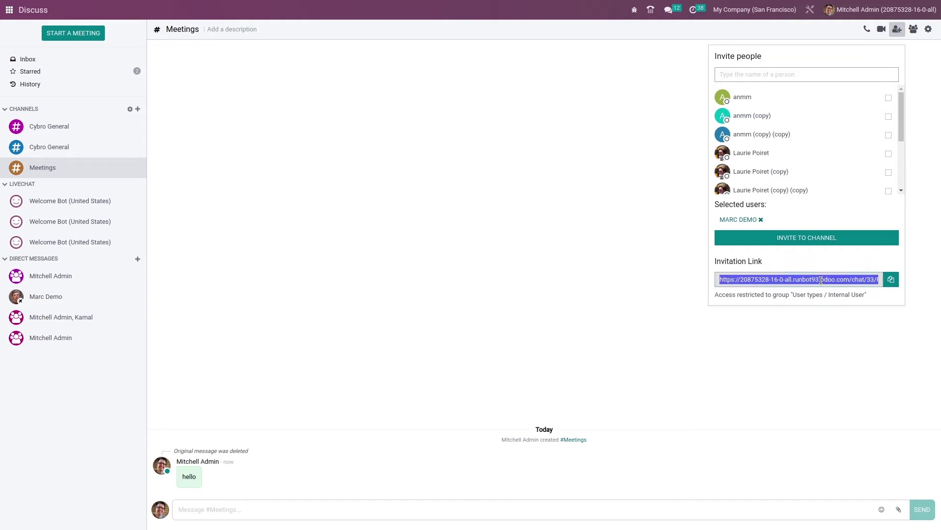
left_click(893, 283)
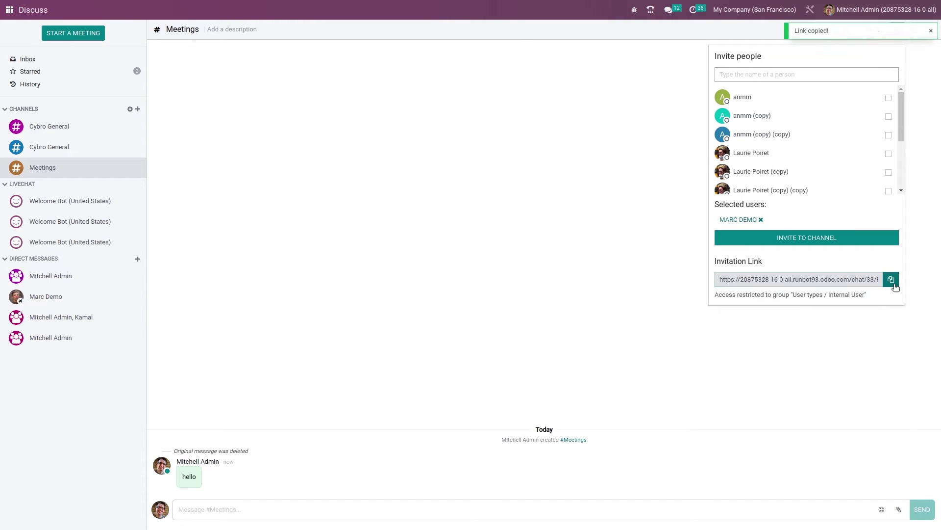
left_click(802, 237)
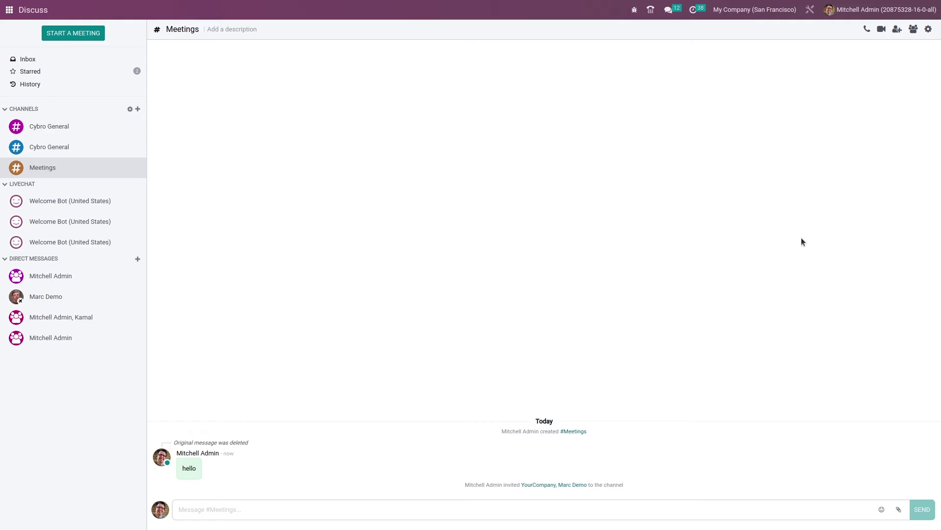
left_click(913, 29)
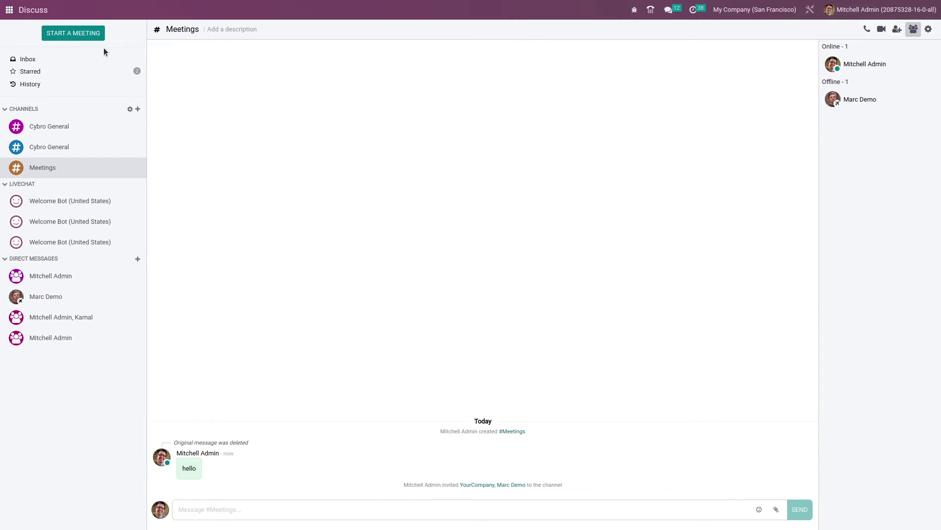
Step: Start a video meeting and invite Marc Demo and anmm to the group chat
left_click(86, 37)
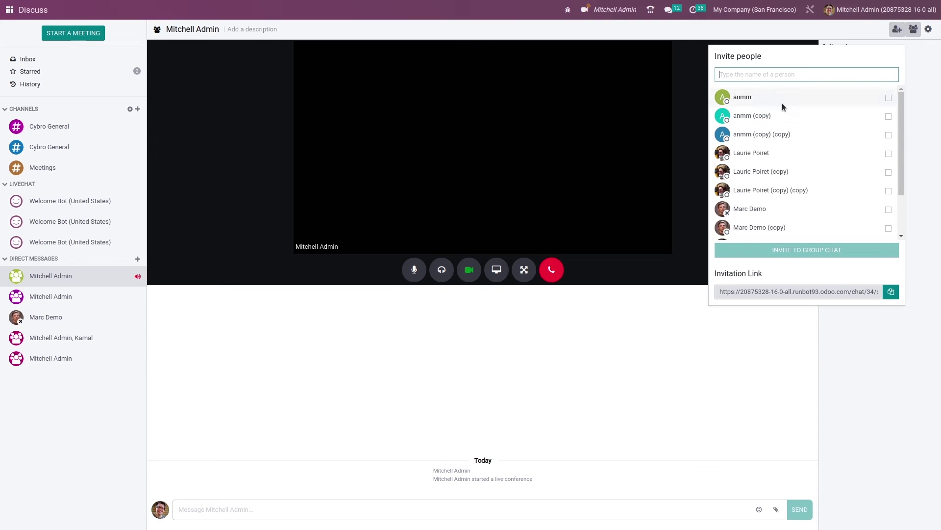
left_click(889, 210)
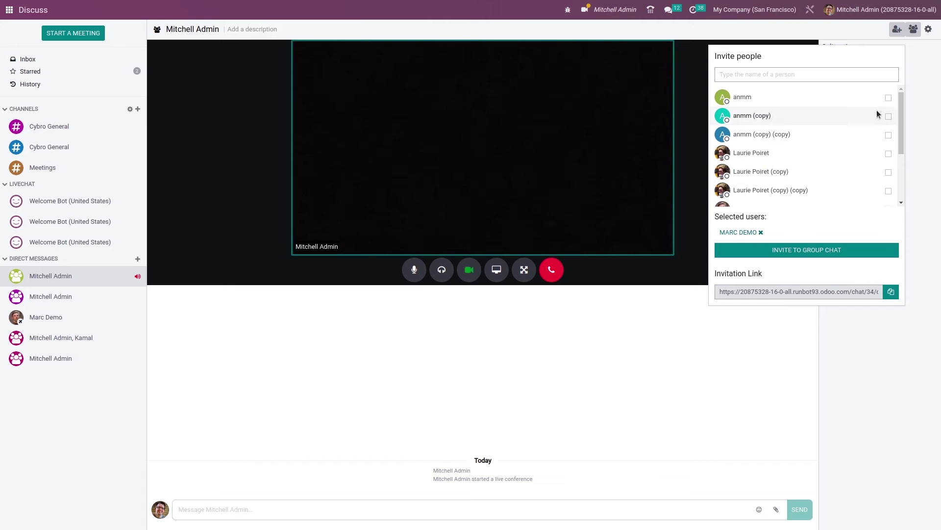
left_click(888, 98)
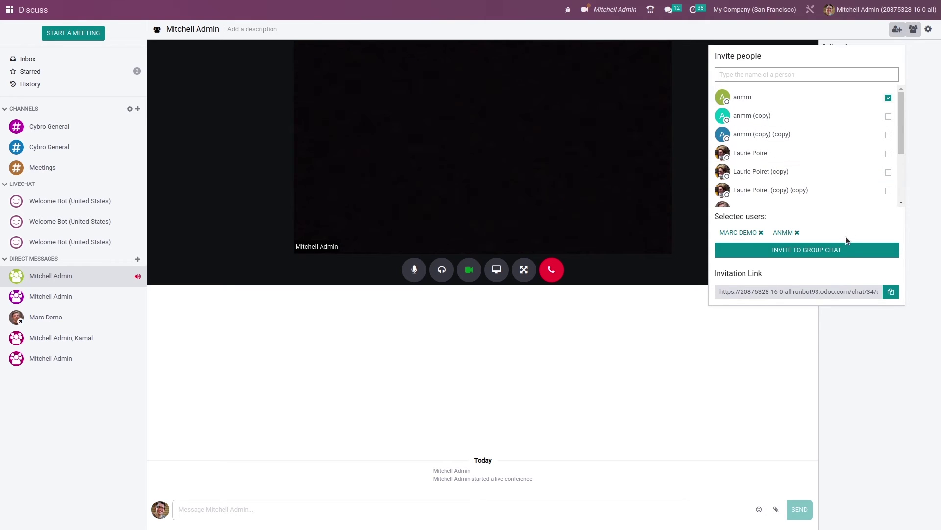
left_click(842, 249)
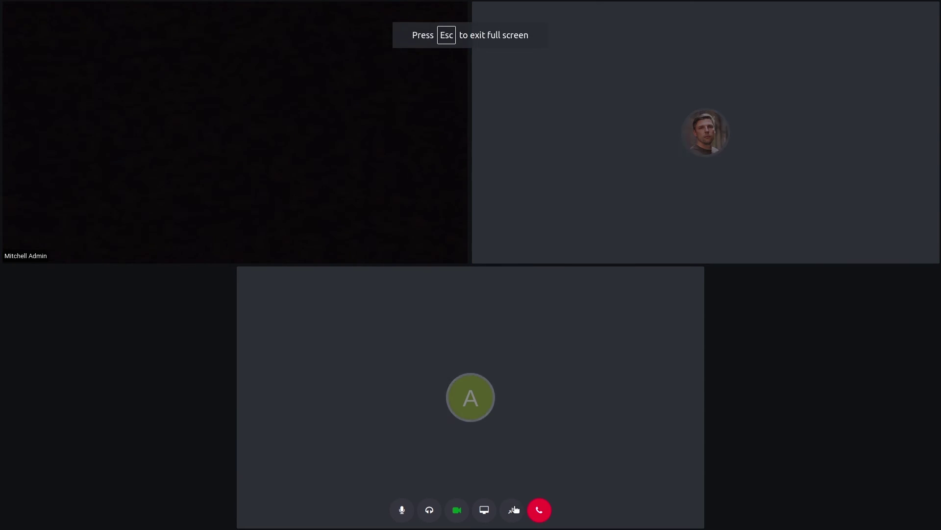
Step: Leave full screen, share the entire screen in the call, then stop sharing
left_click(516, 508)
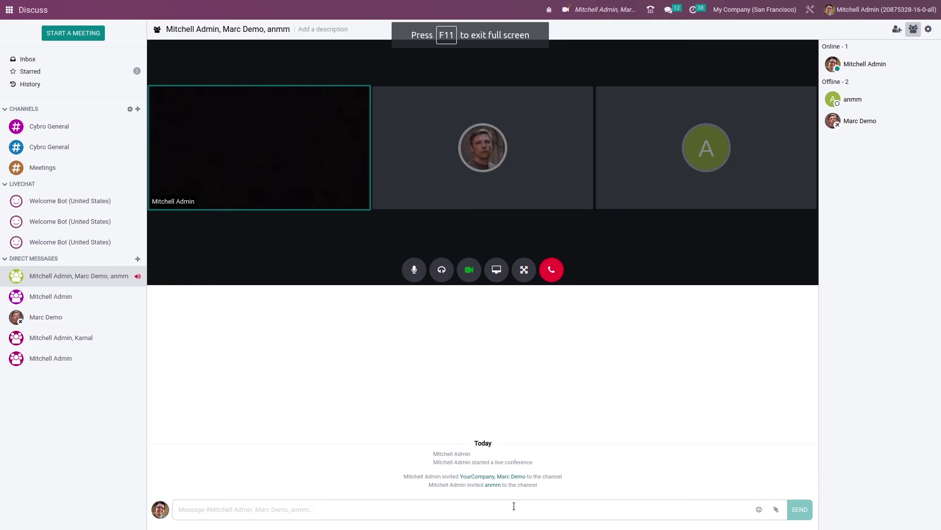
left_click(502, 269)
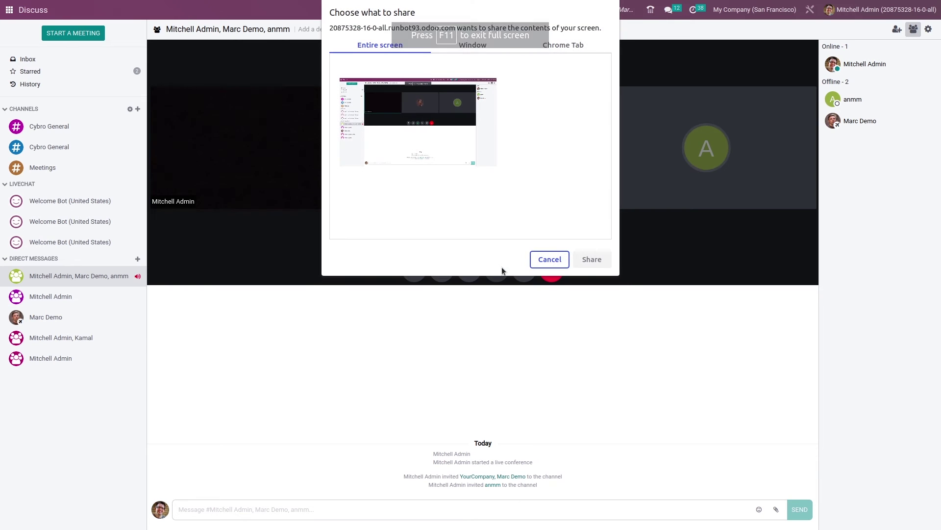
left_click(467, 142)
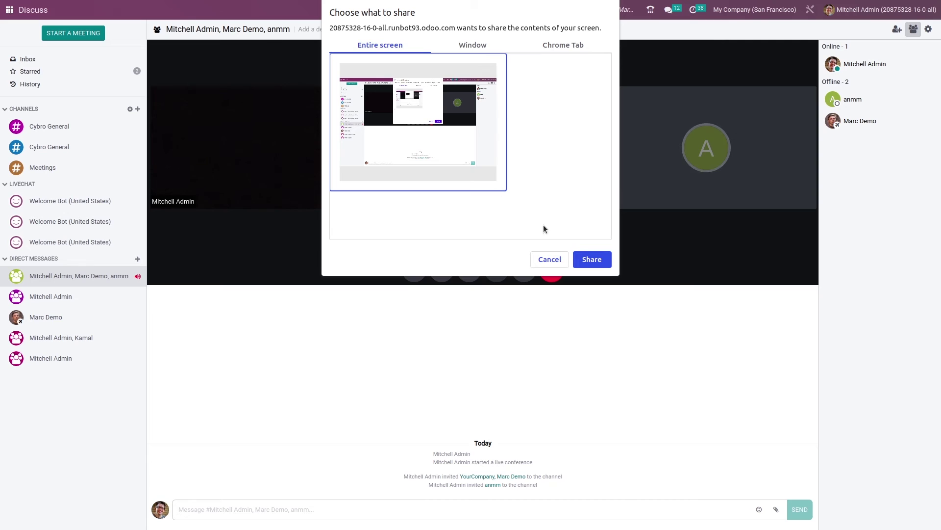
left_click(586, 259)
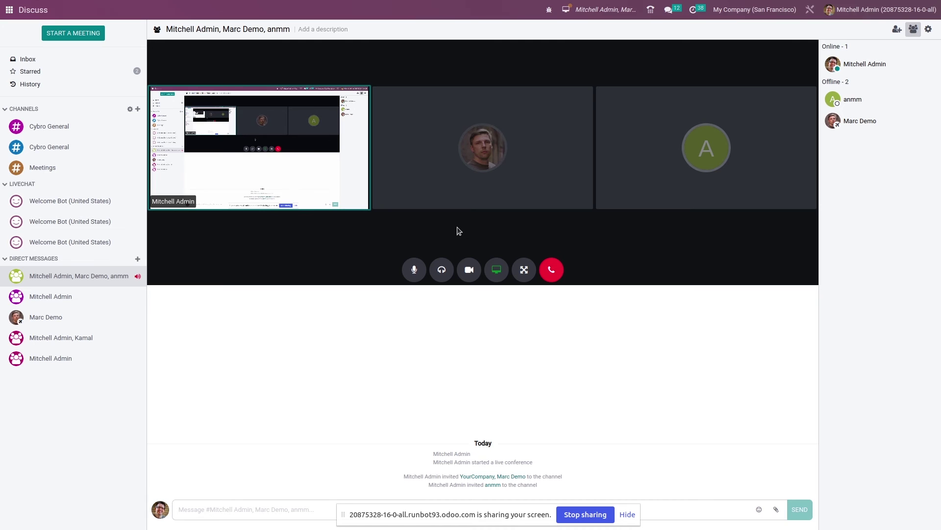
left_click(500, 265)
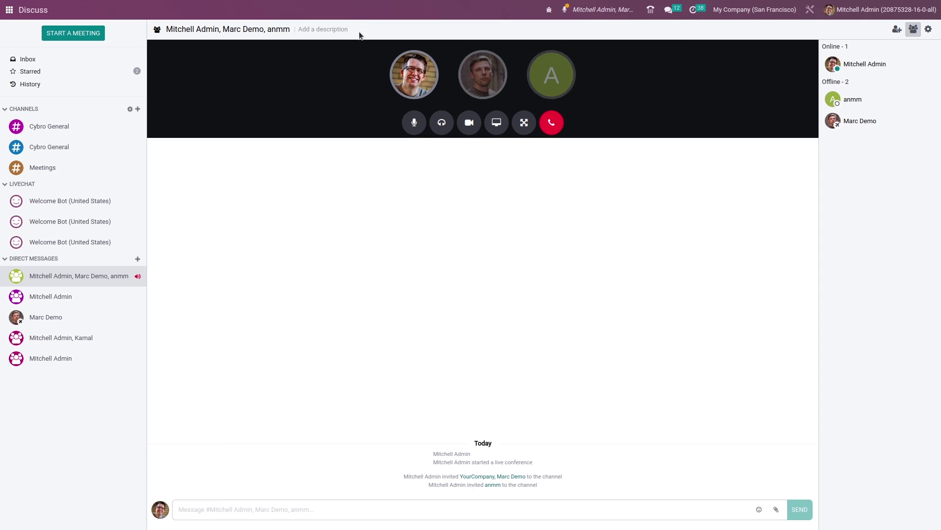
Step: Hang up the call and give the group chat the description 'project meeting'
left_click(548, 117)
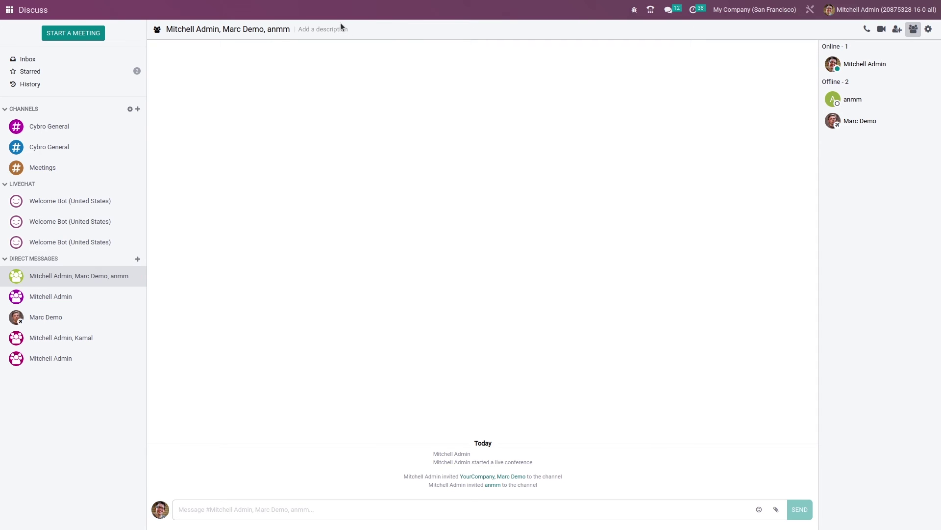
left_click(333, 29)
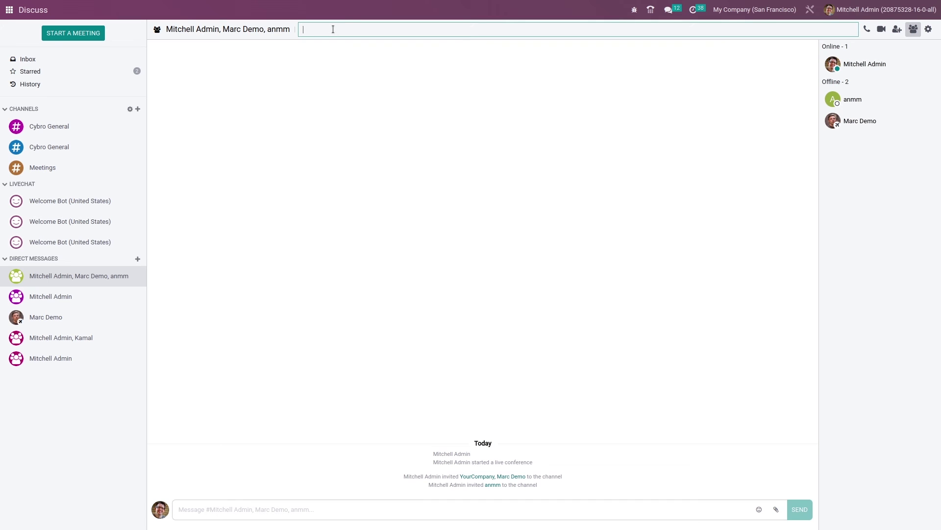
type("project meeting")
key("Return")
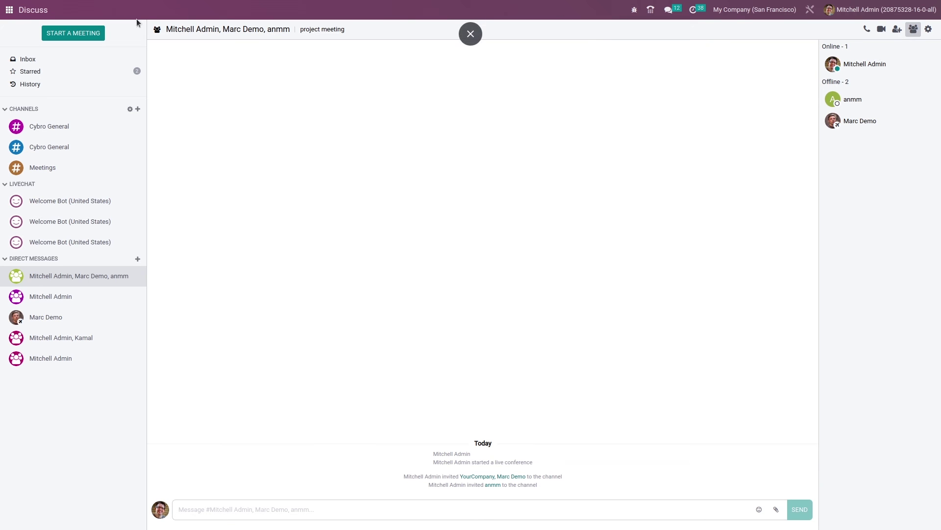
left_click(95, 34)
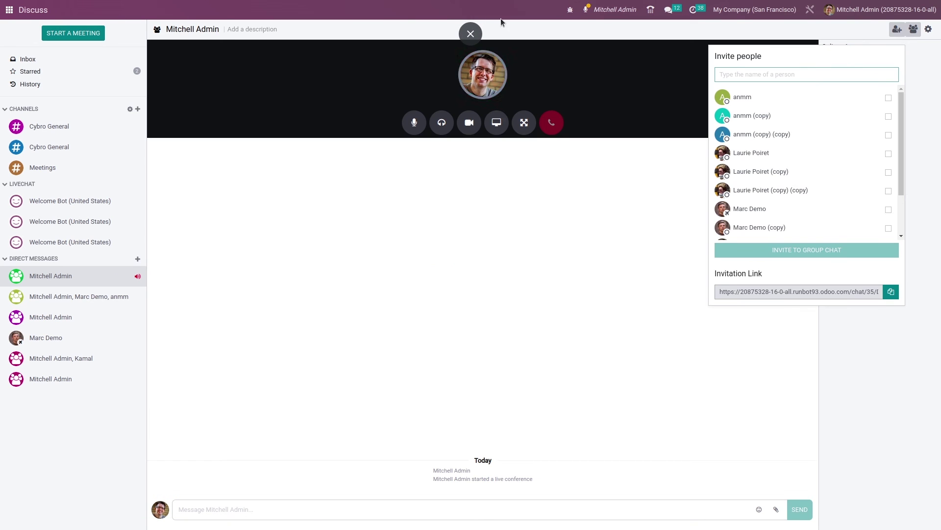
Step: Invite anmm and Marc Demo to the new meeting, then glance at the older chat and return
left_click(889, 98)
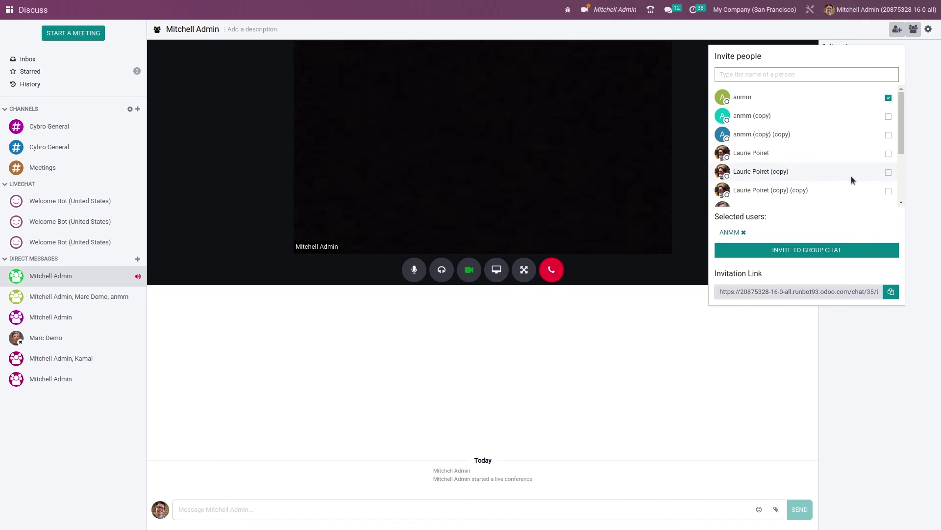
scroll(852, 176, "down", 2)
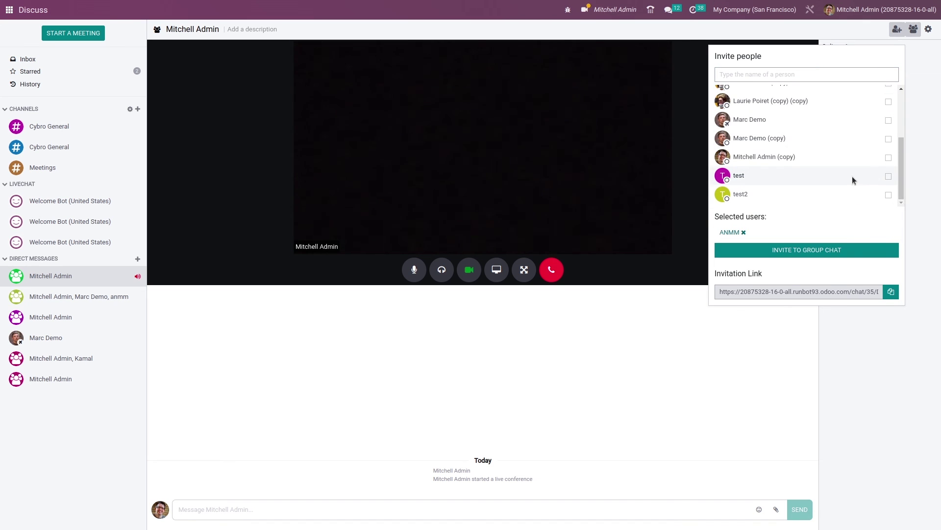
left_click(888, 123)
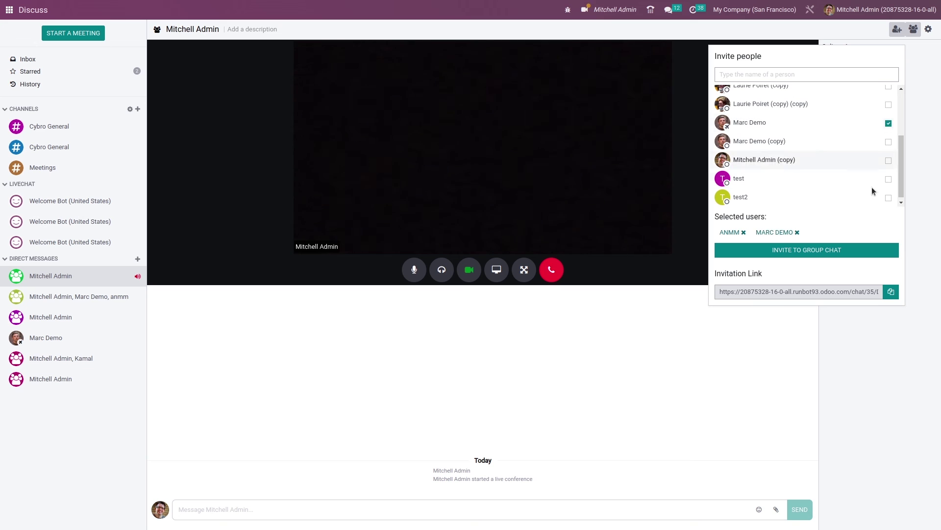
left_click(847, 251)
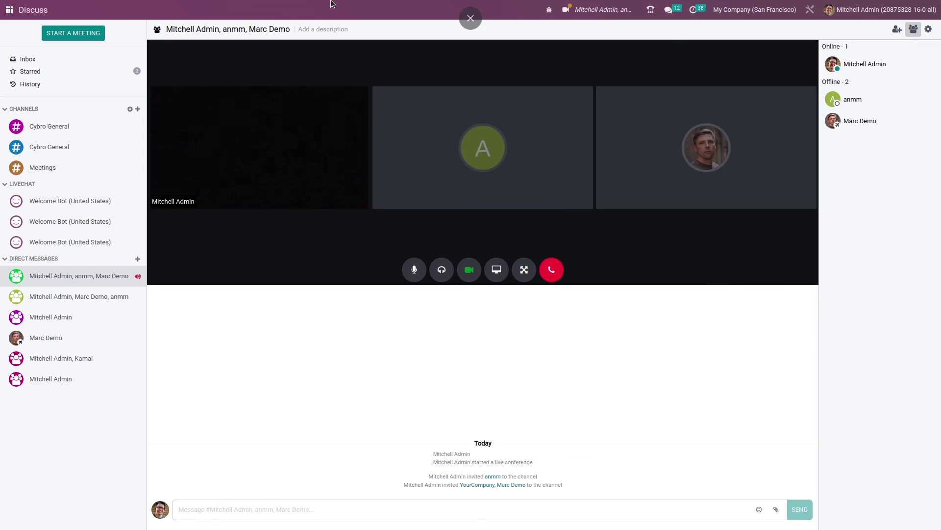
left_click(124, 297)
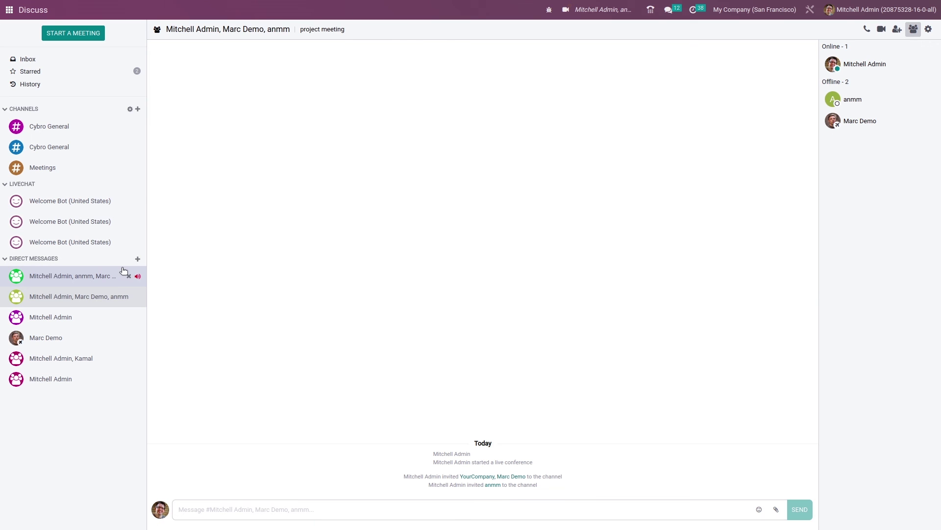
left_click(117, 279)
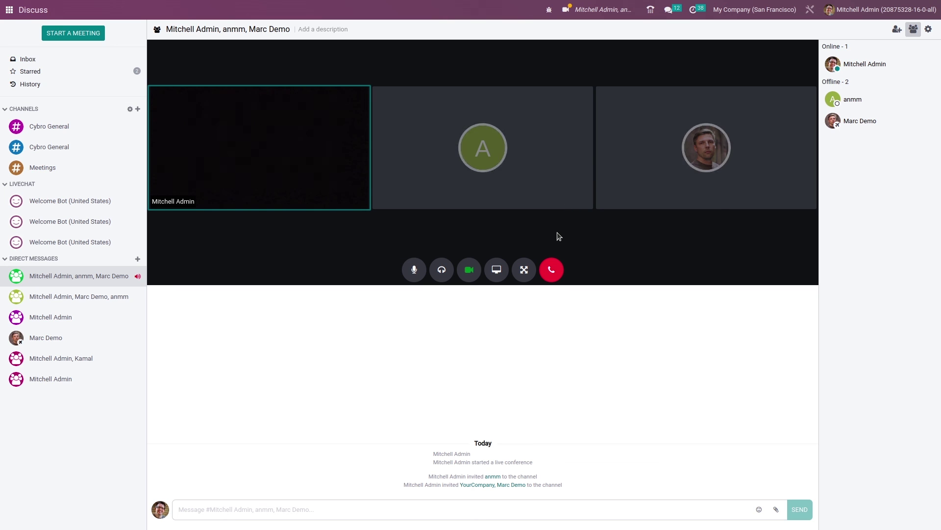
Step: Hang up the second call, open the 'project meeting' chat, then return to the apps menu
left_click(558, 266)
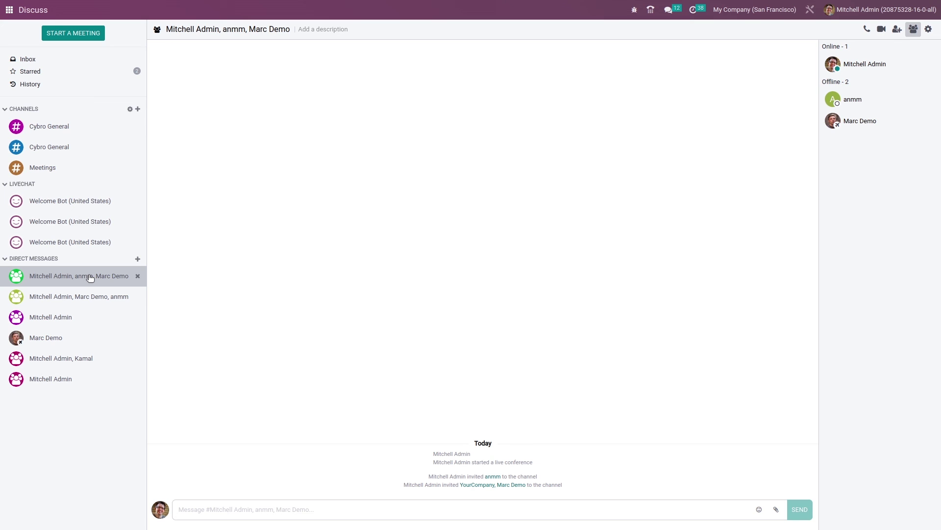
left_click(87, 292)
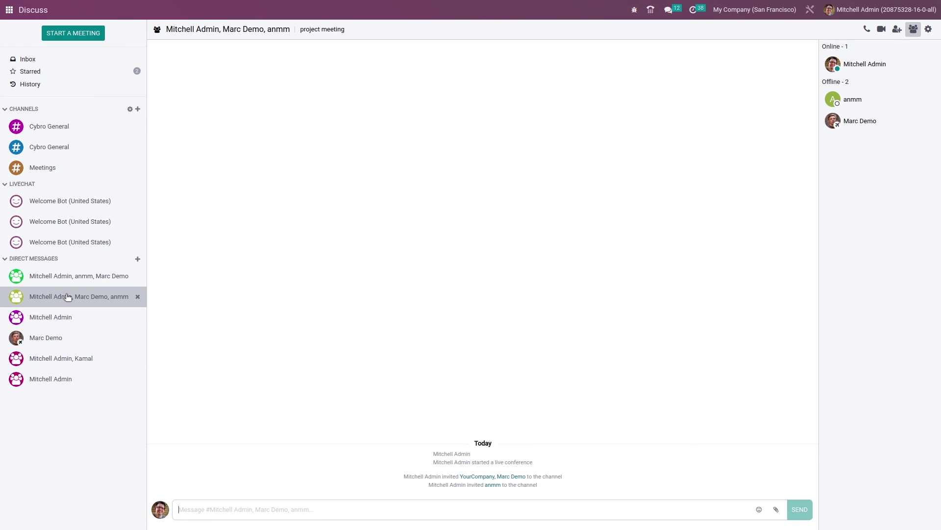
left_click(9, 10)
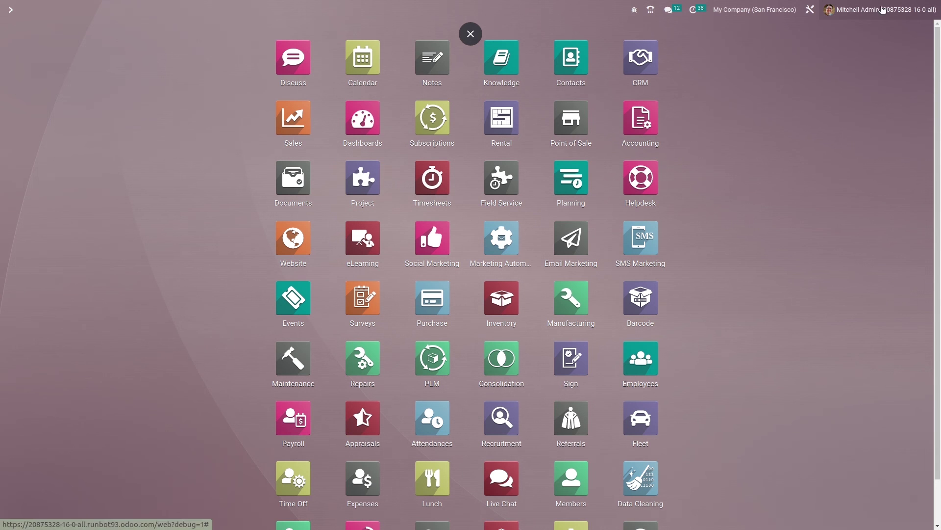